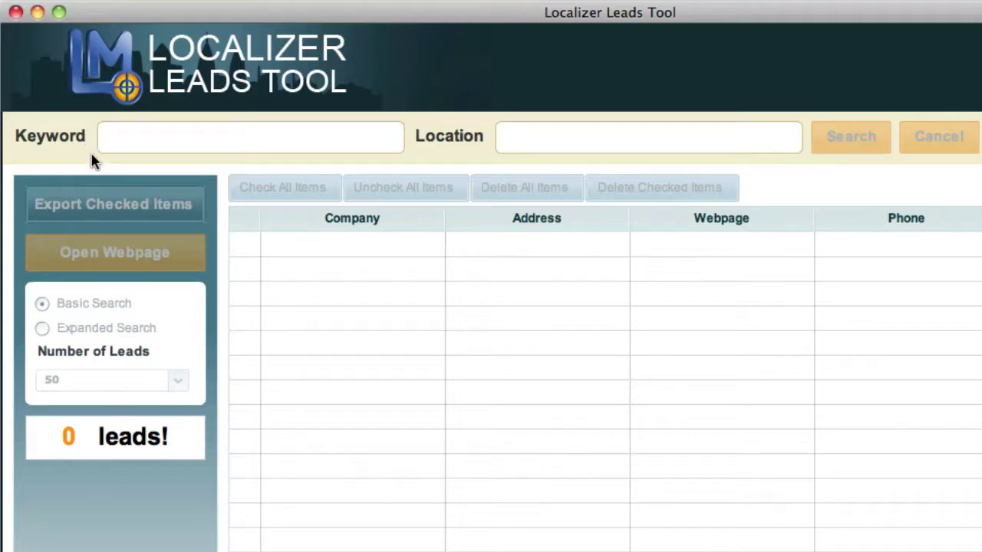
Enter 'Podiatrist' as the search keyword
click(149, 138)
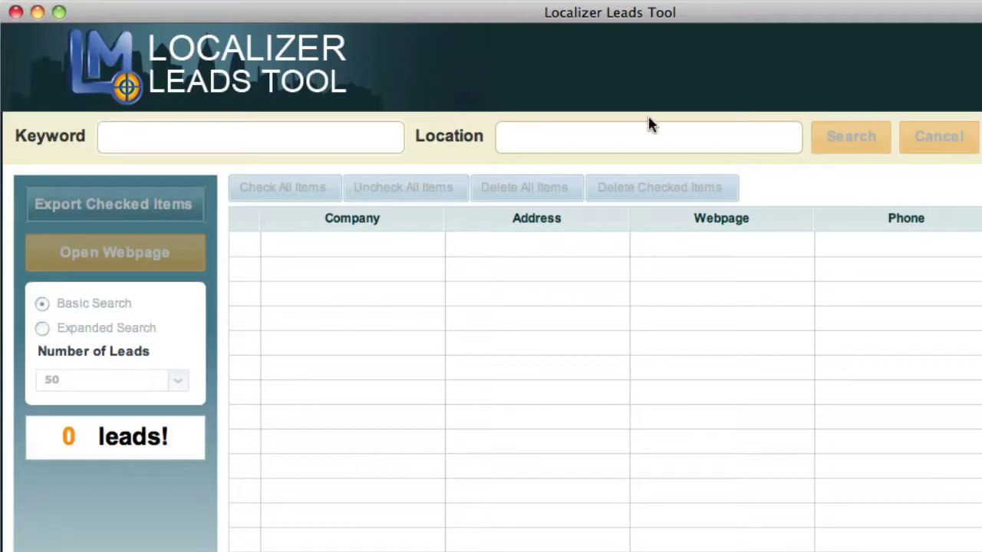
click(534, 134)
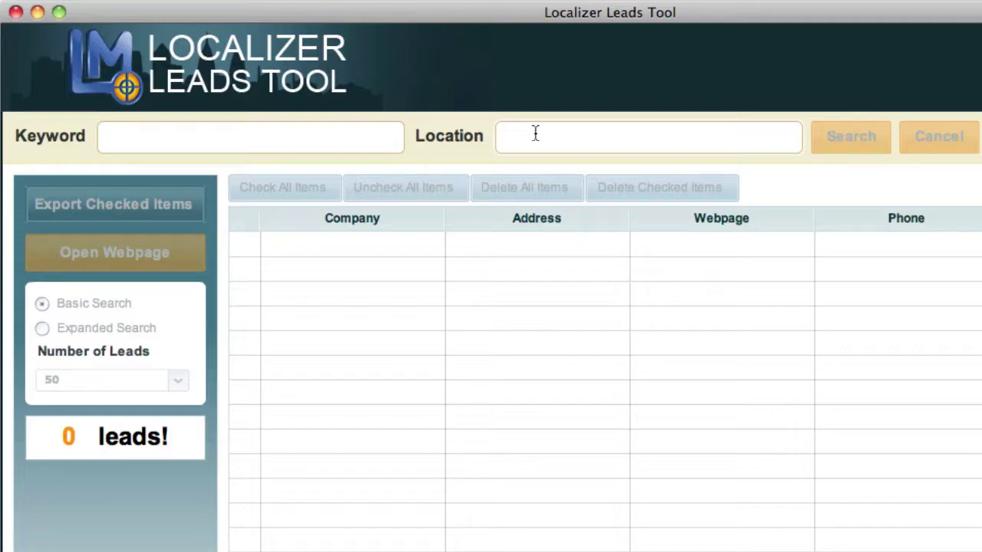
click(231, 130)
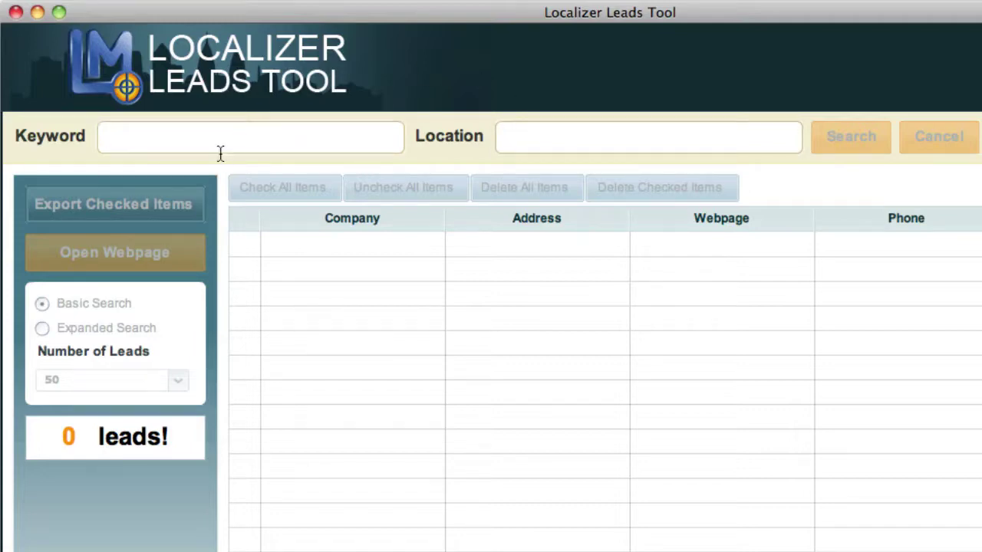
text(Podiatrist)
key(Tab)
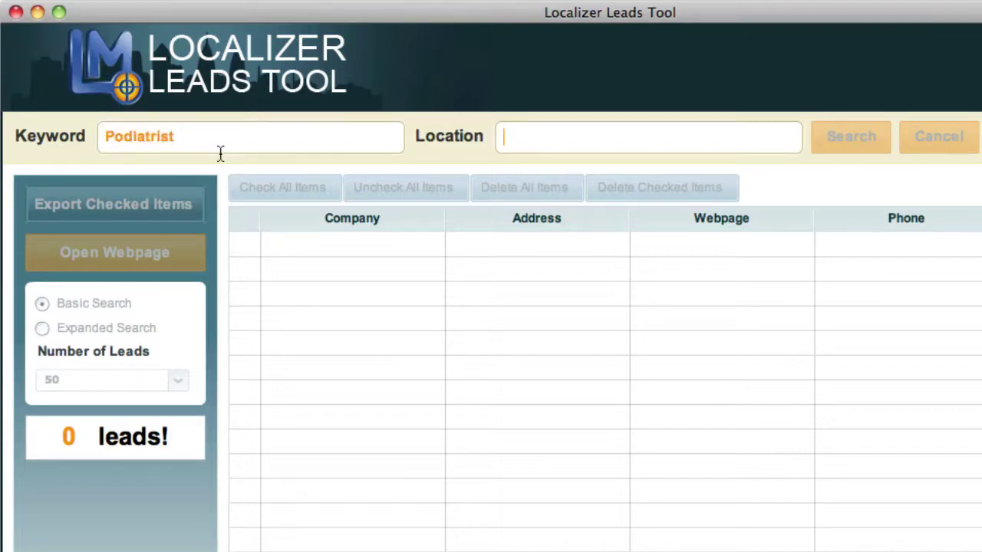
Enter 'Orlando Florida' as the location, correcting the typos and capitalisation
text(Dayn)
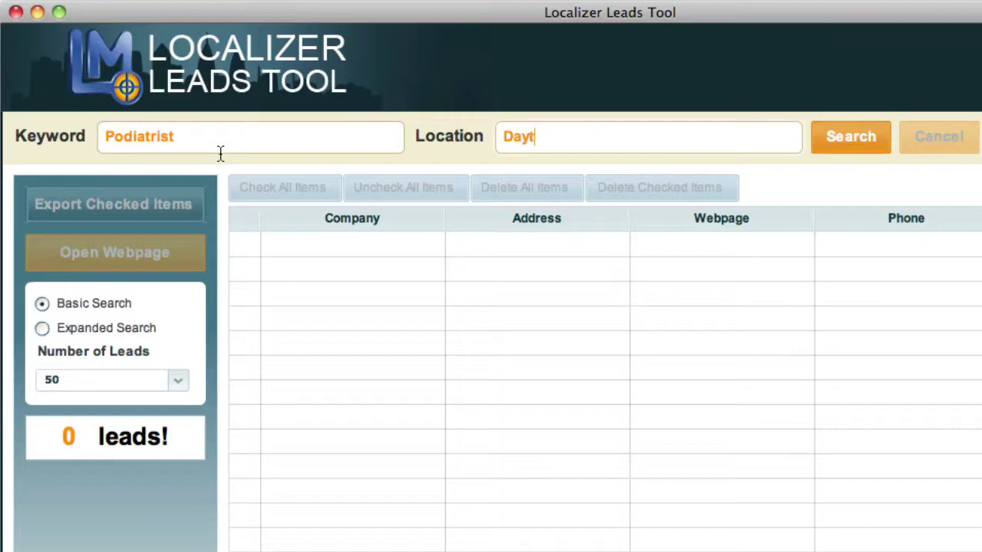
key(BackSpace)
key(BackSpace)
key(BackSpace)
key(BackSpace)
text(Ormon)
key(BackSpace)
key(BackSpace)
key(BackSpace)
text(lando FLorida)
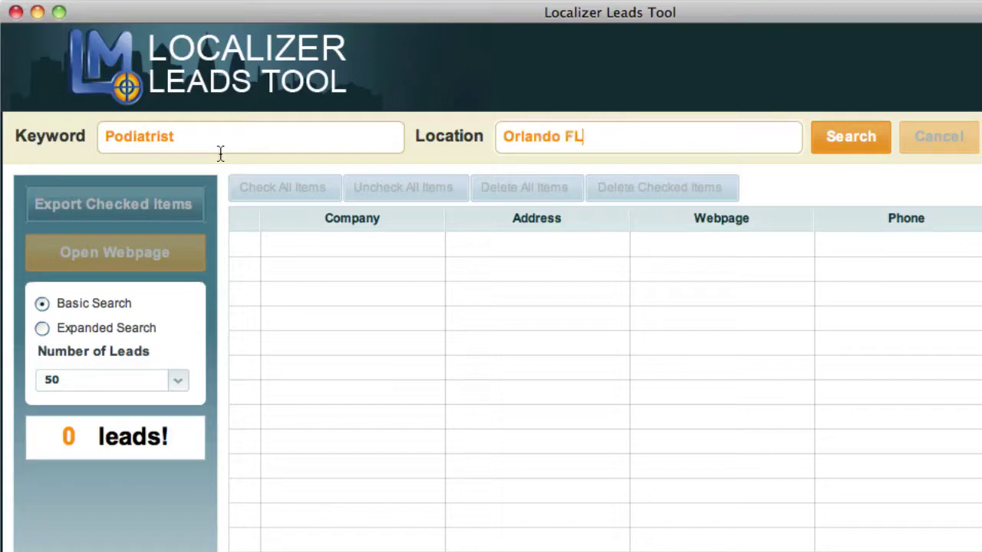
click(580, 136)
key(BackSpace)
text(lorida)
Select Expanded Search mode and bring up the Number of Leads choices
click(42, 329)
click(41, 304)
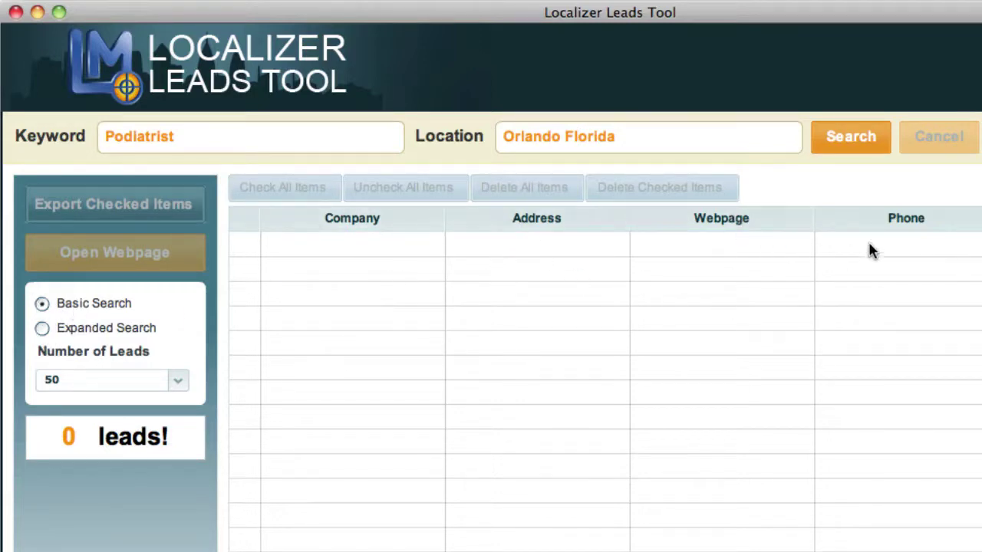
click(42, 328)
click(91, 380)
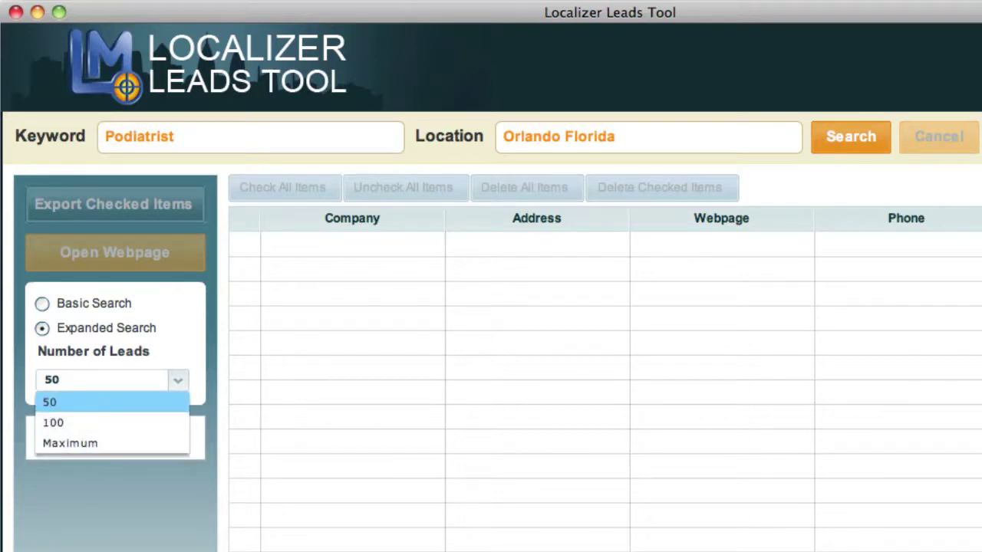
key(Escape)
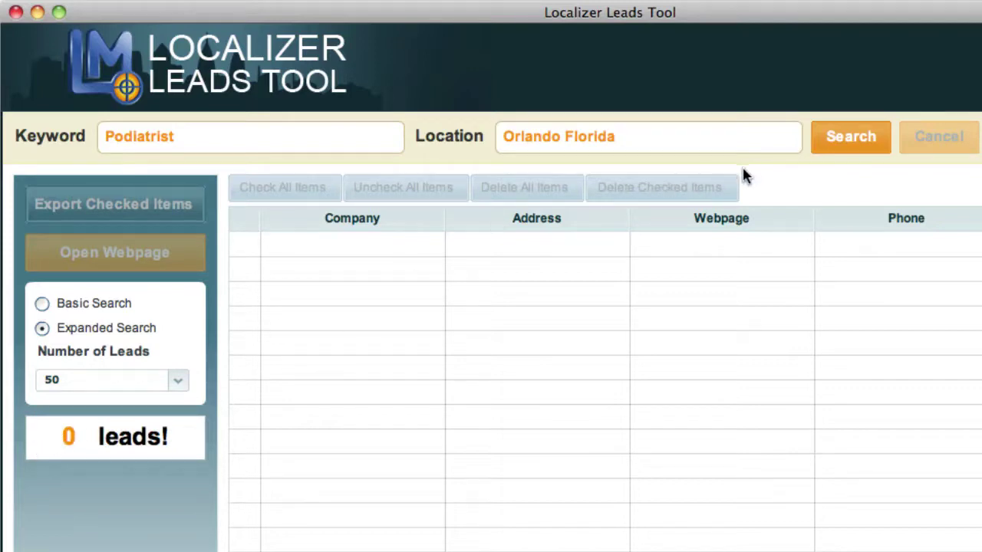
click(110, 372)
Set Number of Leads to 100, run the search, then stop it once 35 leads are listed
click(101, 416)
click(835, 148)
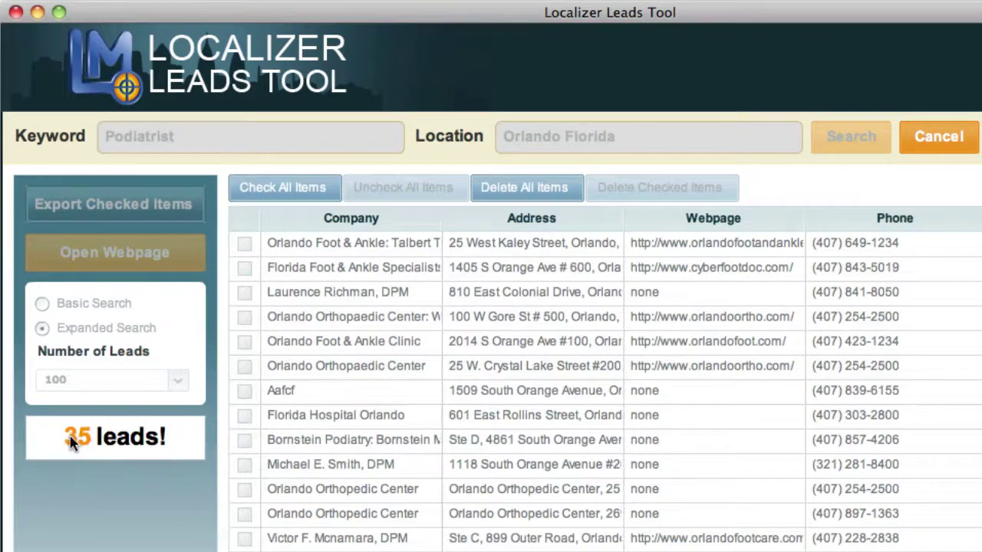
click(939, 146)
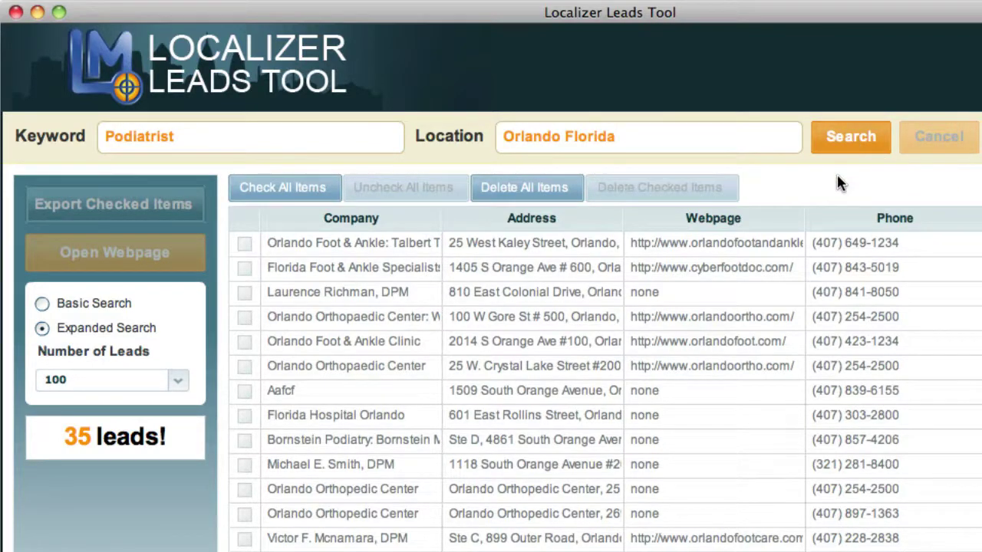
click(244, 317)
click(244, 367)
click(244, 341)
click(244, 341)
click(244, 367)
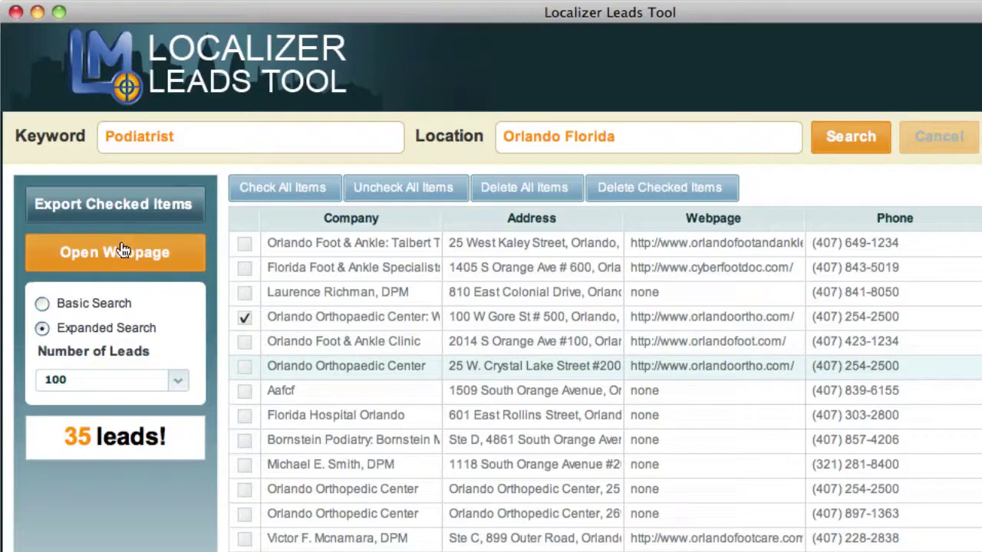
click(283, 316)
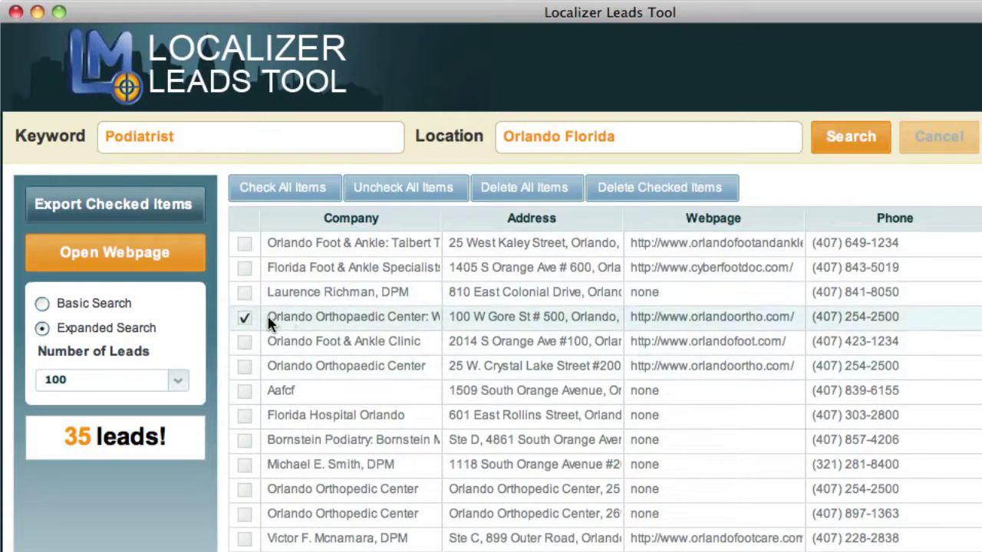
click(277, 188)
click(376, 193)
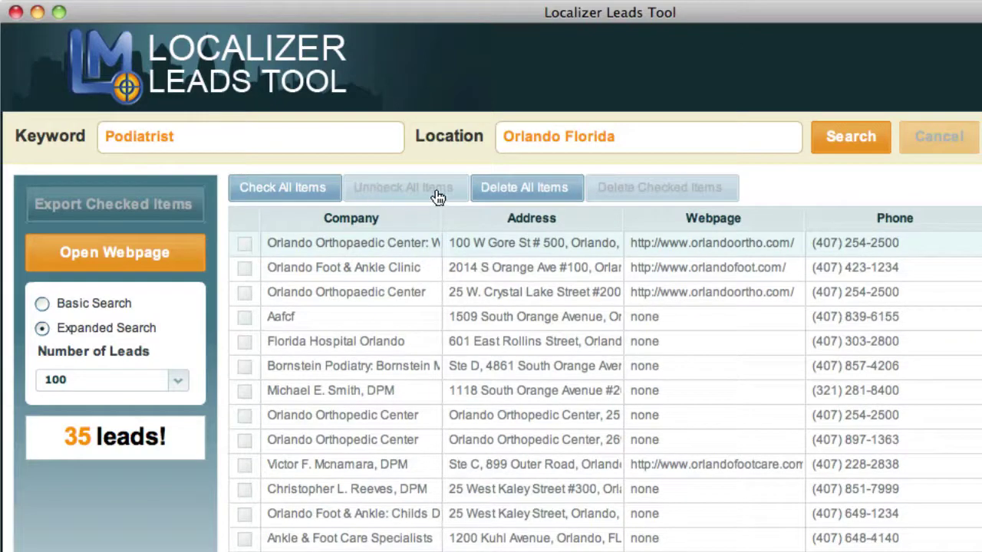
click(244, 242)
click(244, 267)
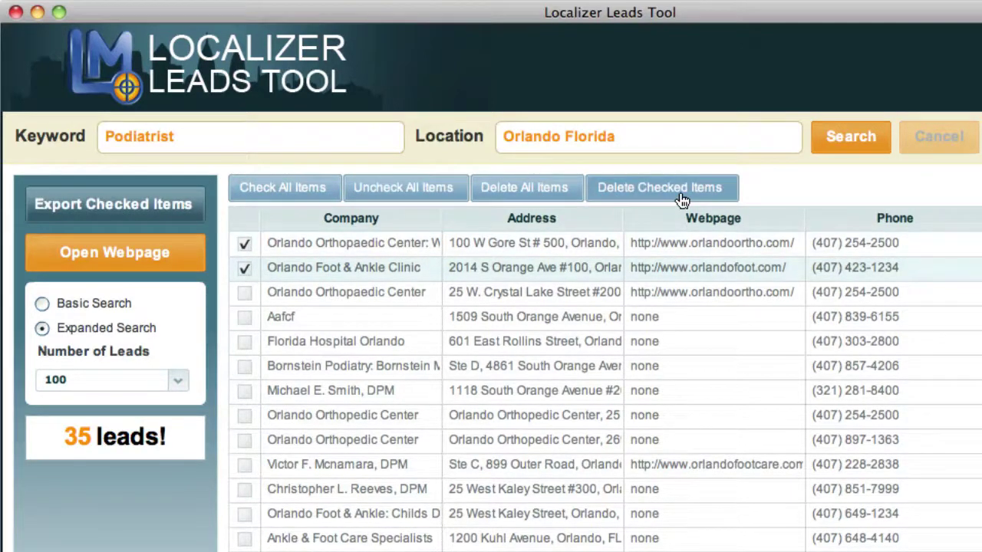
click(244, 267)
click(244, 246)
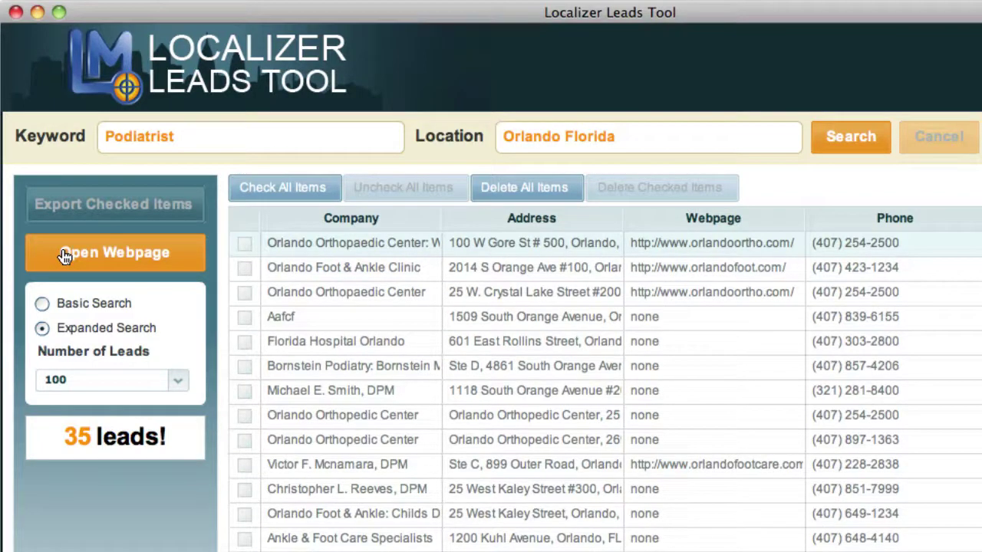
Tick all 35 leads and pick .txt in the export options for checked items
click(253, 196)
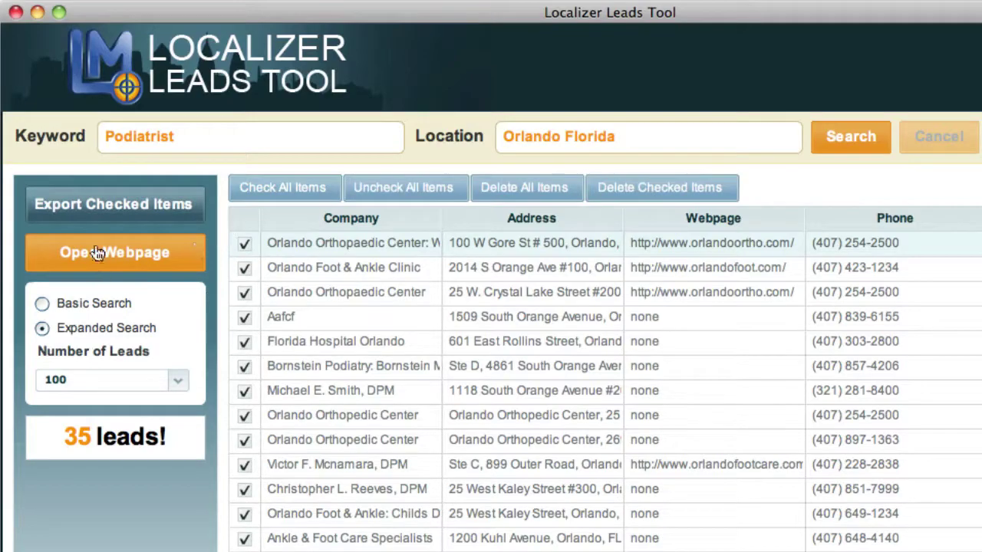
click(115, 205)
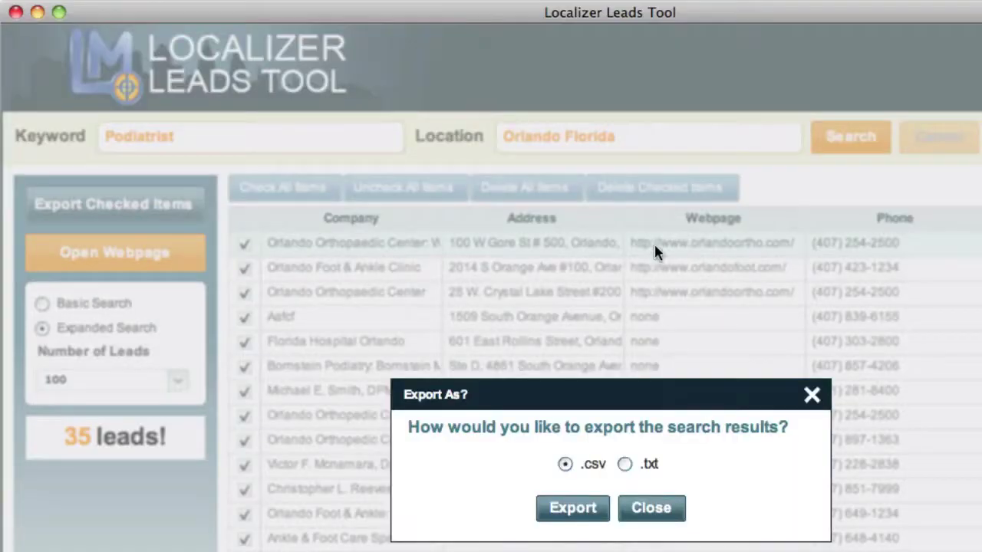
click(623, 465)
Close the Export As? dialog and exit the leads tool
click(645, 509)
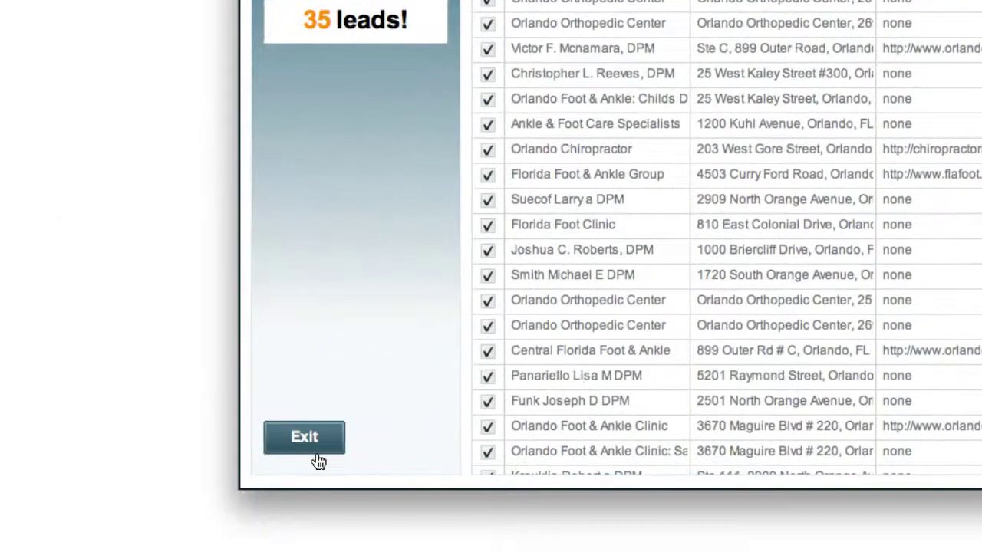
click(313, 451)
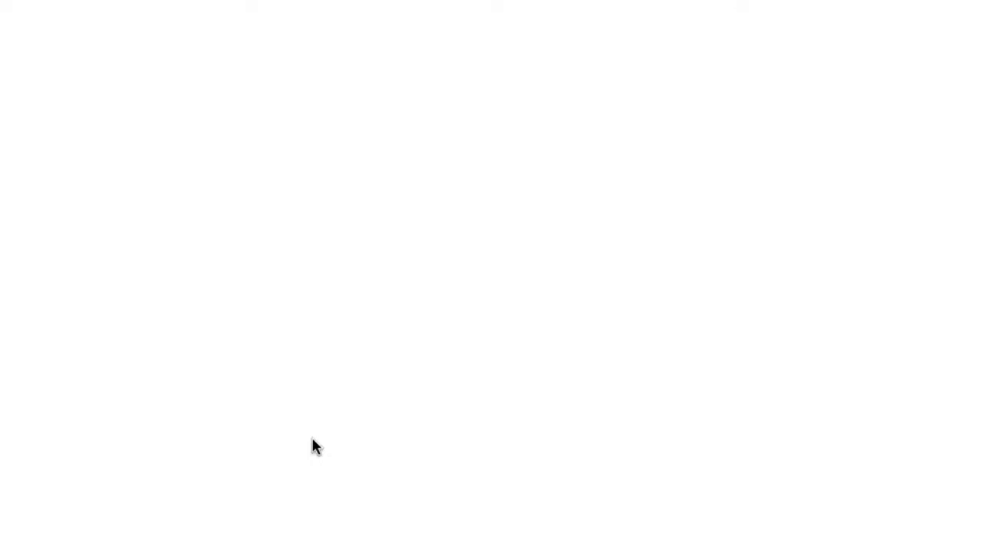